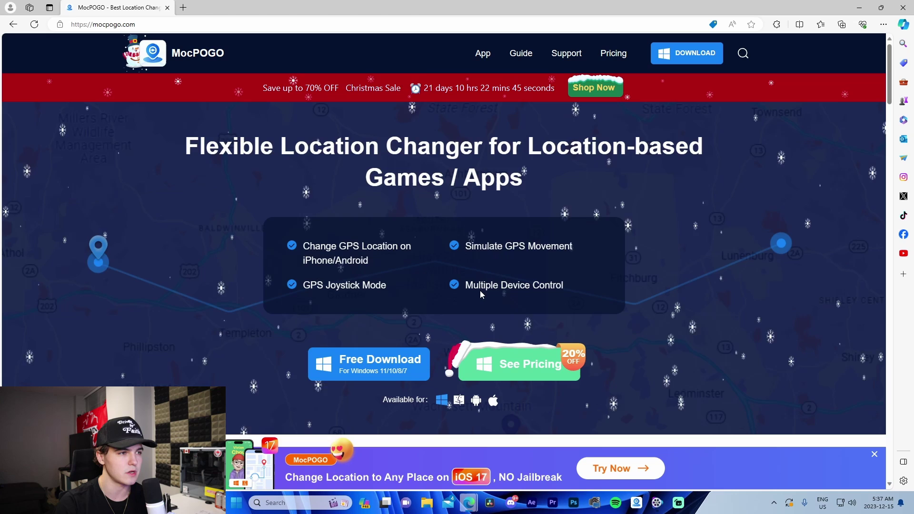
Scroll up and down through the feature sections of mocpogo.com in Edge
scroll(480, 294, down, 5)
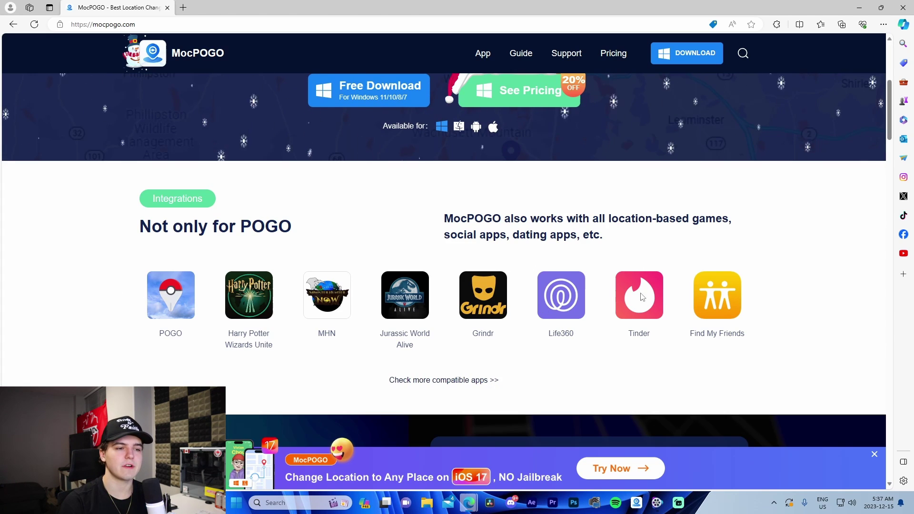
scroll(675, 304, down, 3)
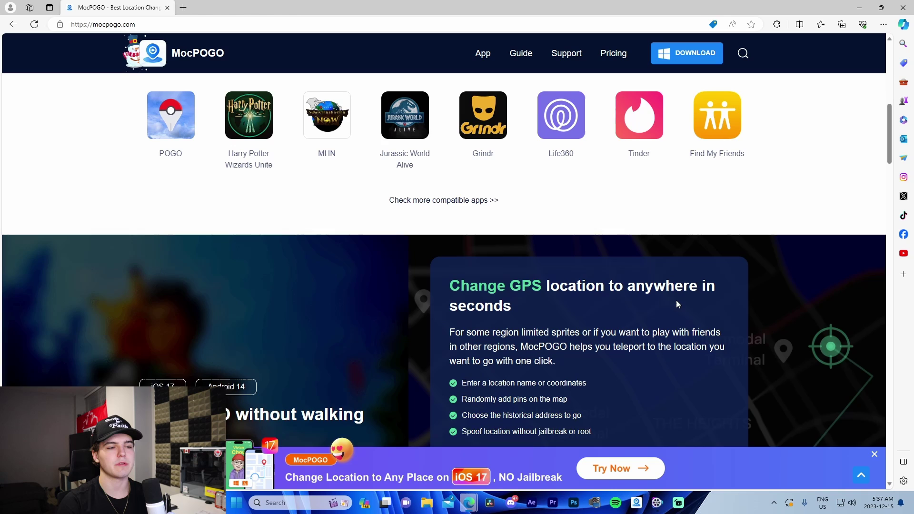
scroll(677, 304, down, 2)
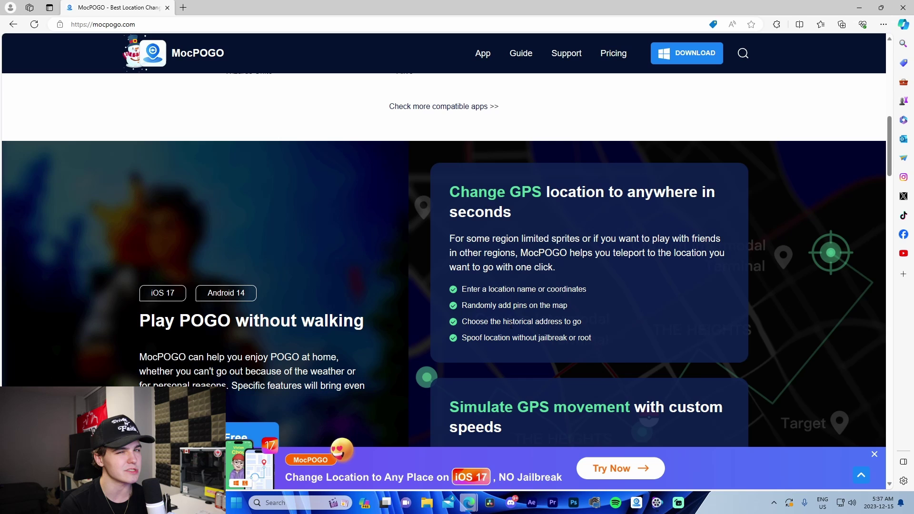
scroll(510, 324, down, 15)
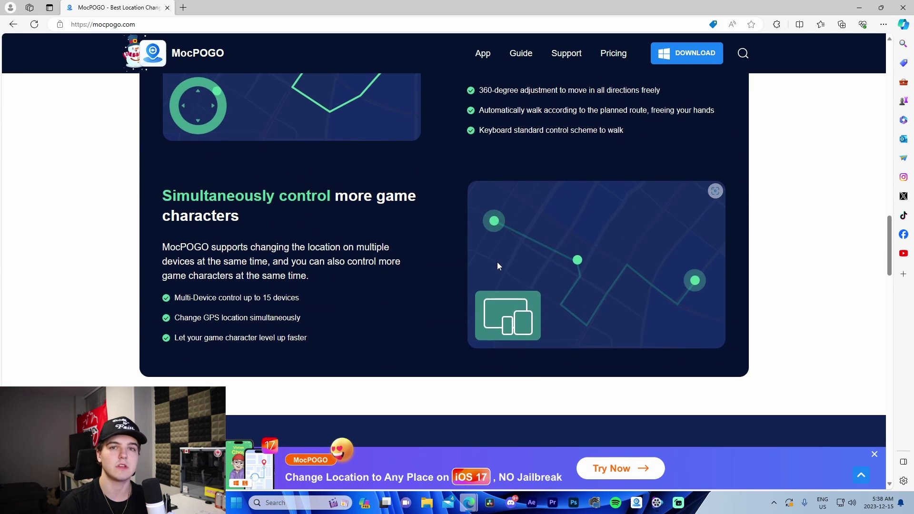
scroll(497, 265, up, 2)
scroll(491, 263, up, 2)
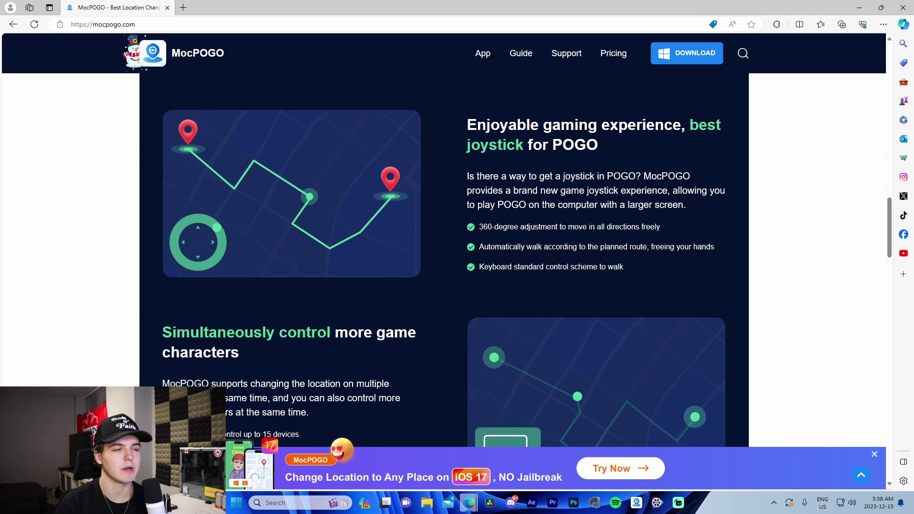
scroll(504, 278, down, 5)
scroll(508, 286, up, 8)
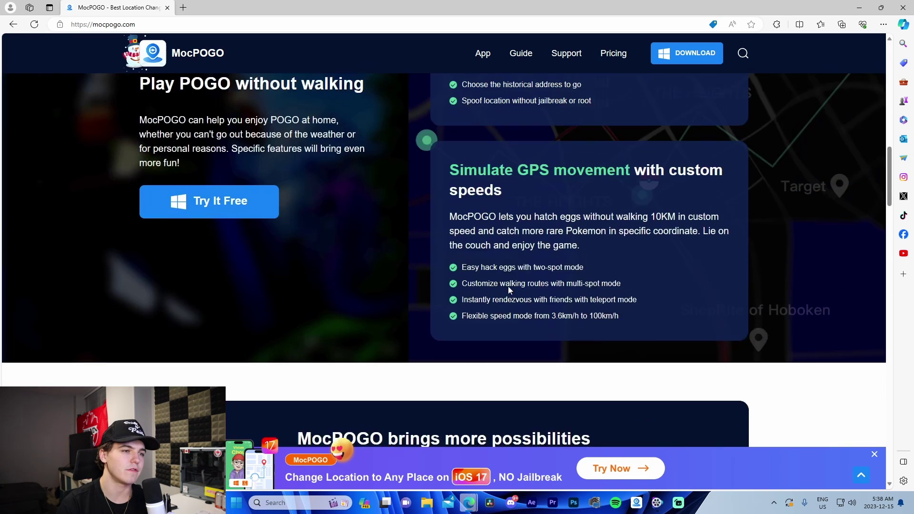
scroll(508, 287, up, 4)
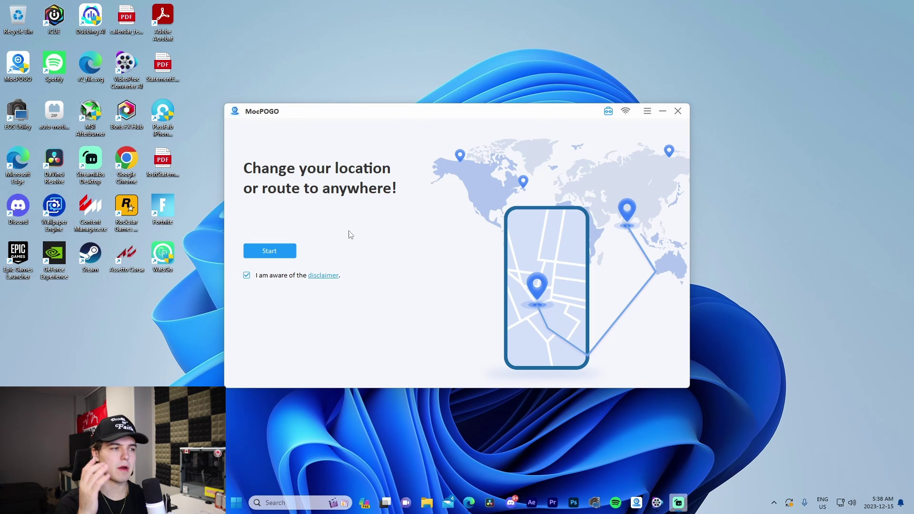
Start the location-change setup and pick iOS as the device type
click(277, 253)
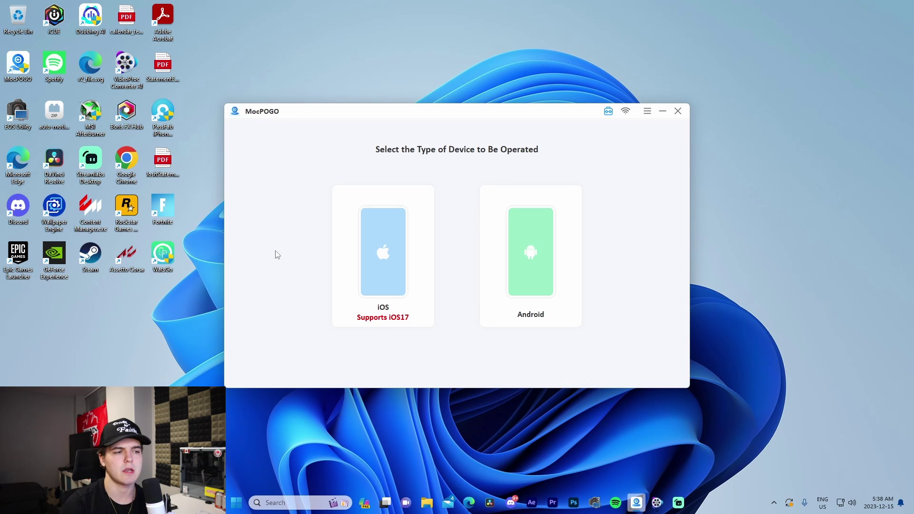
click(373, 272)
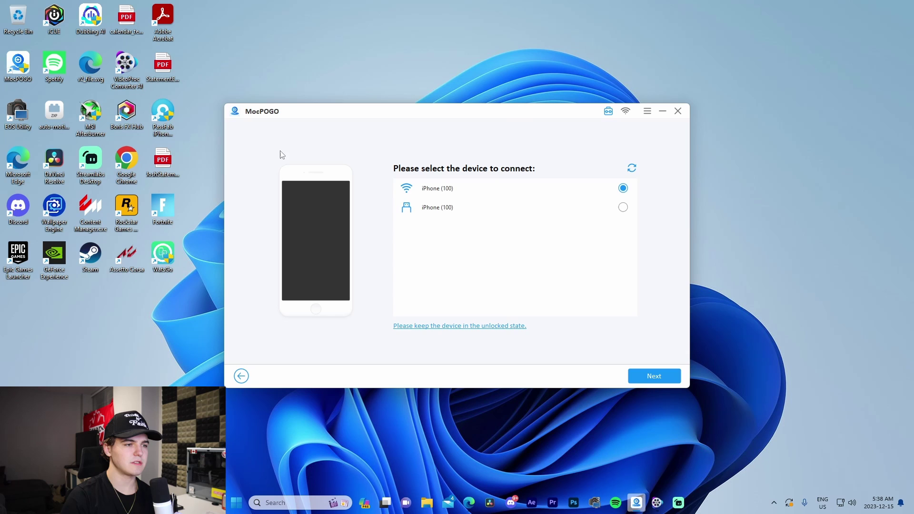
Choose the USB-connected iPhone and continue past the Developer Mode guide
click(621, 208)
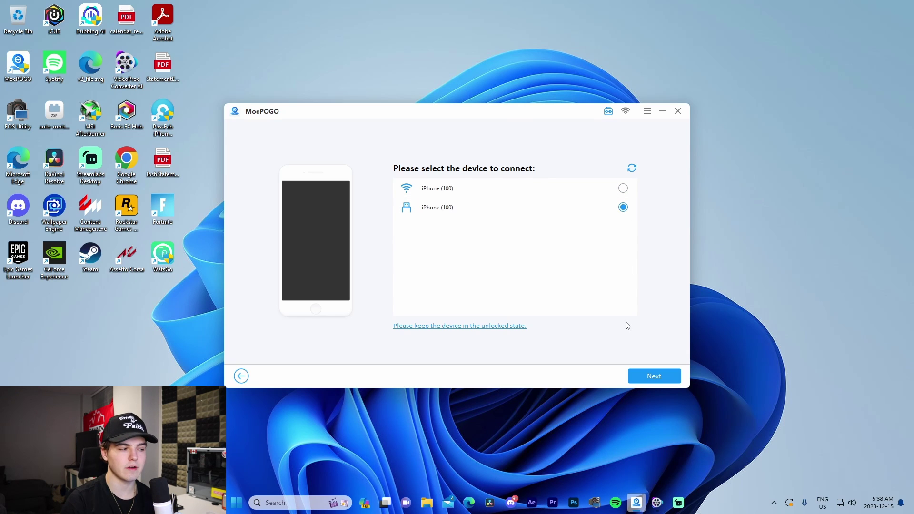
click(648, 379)
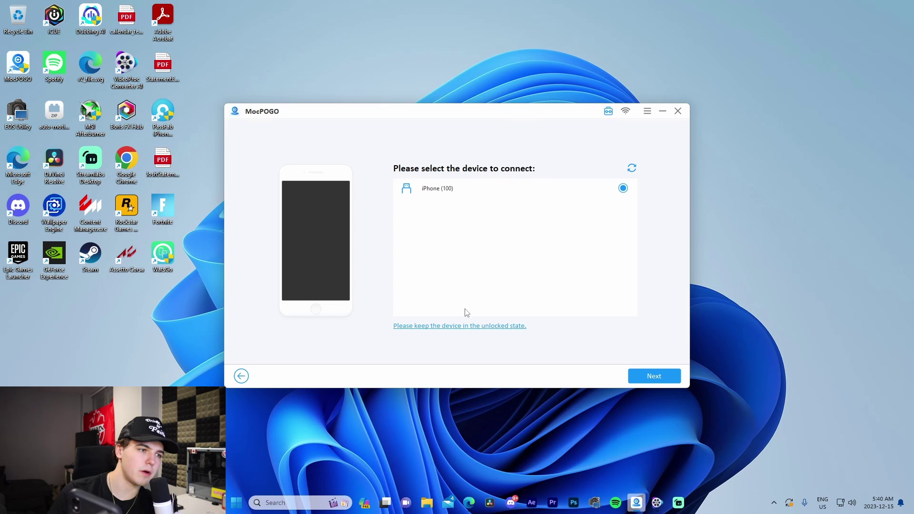
click(656, 380)
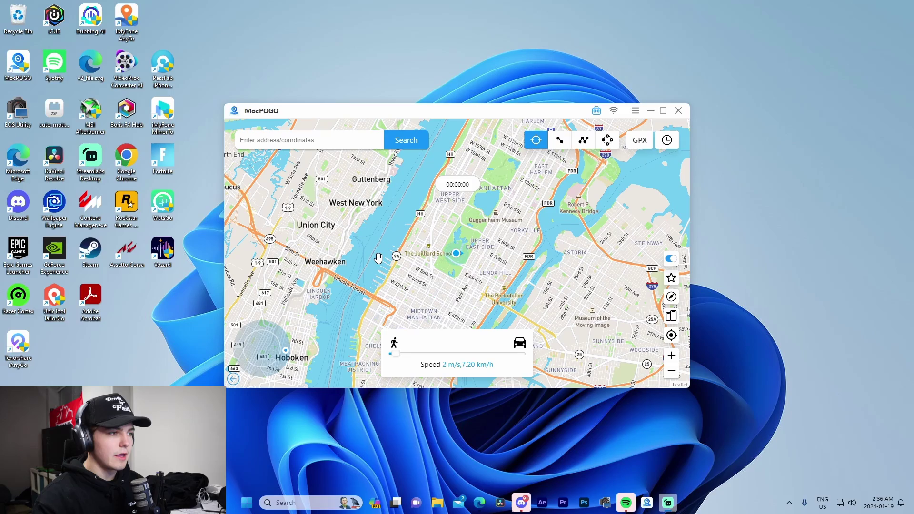
Zoom the map around the iPhone's current location in Queens, New York
scroll(421, 250, down, 3)
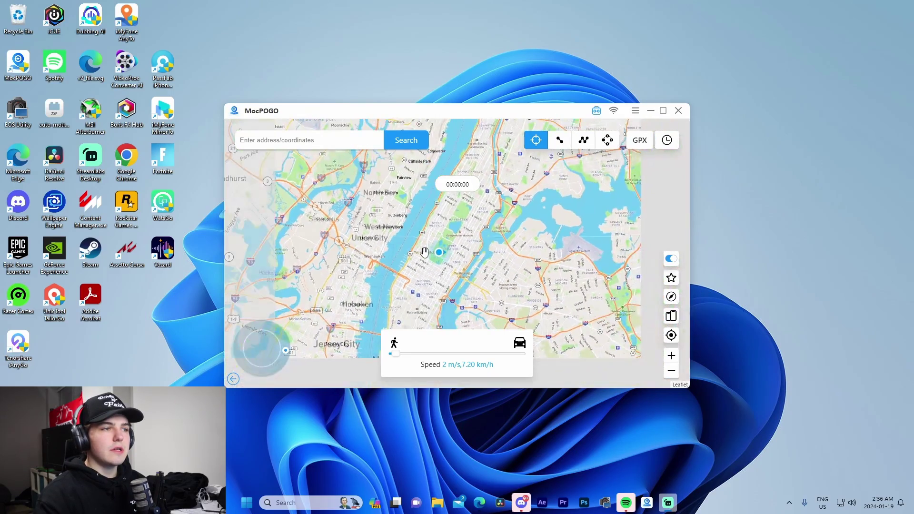
scroll(418, 259, up, 2)
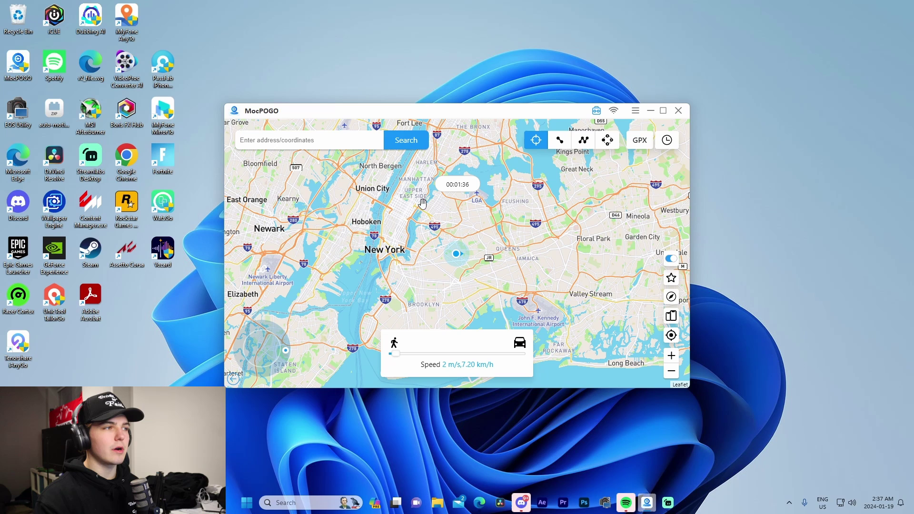
Search for 'disney' and teleport the iPhone's location to Disneyland, Anaheim
click(296, 141)
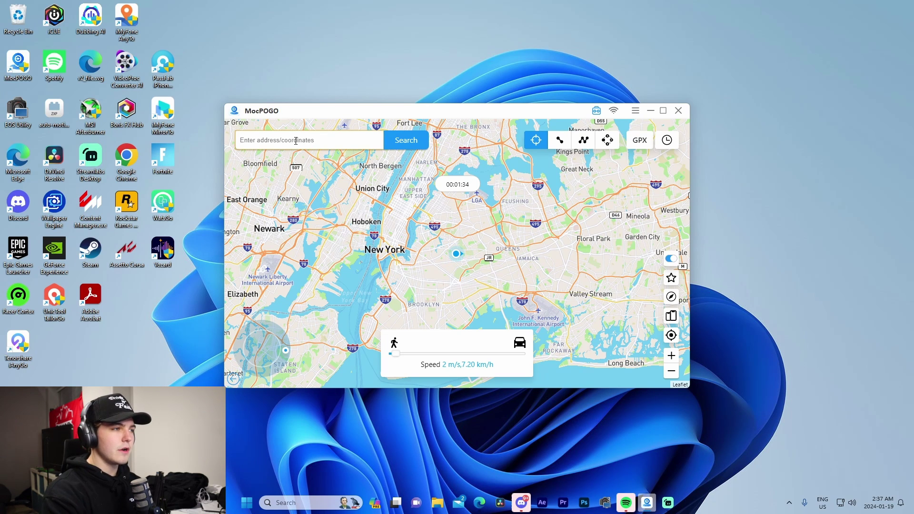
text(disney)
key(Return)
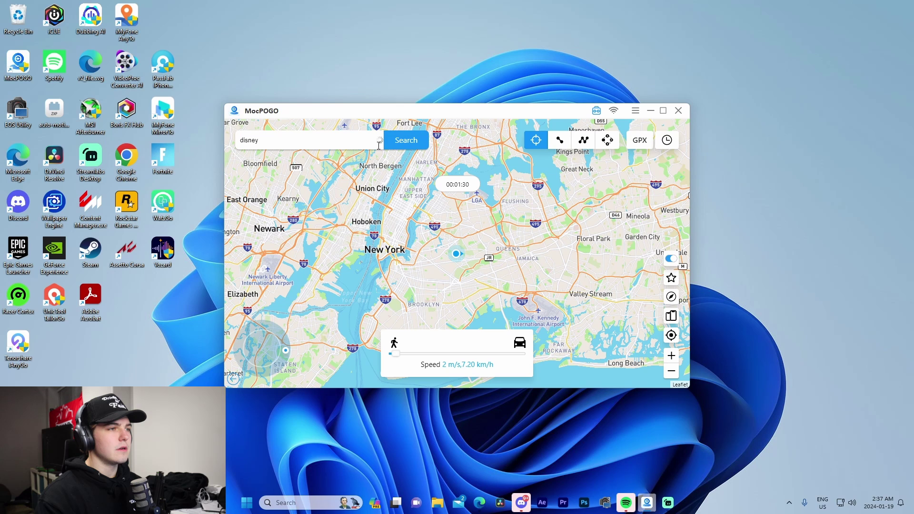
click(331, 141)
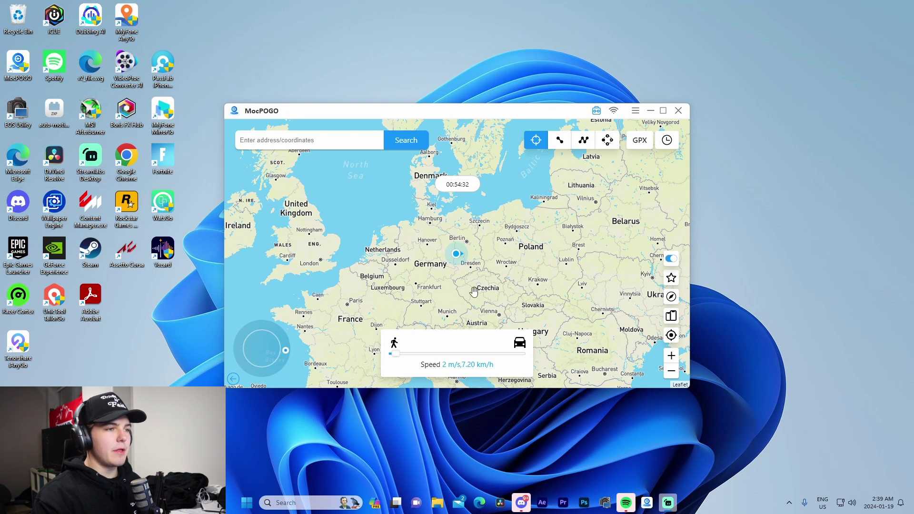
scroll(474, 291, up, 3)
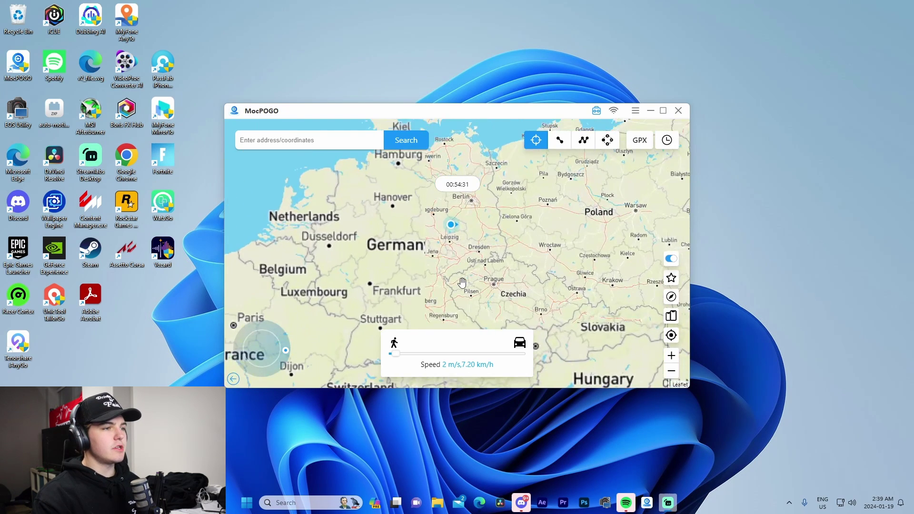
click(309, 147)
text(disneyland)
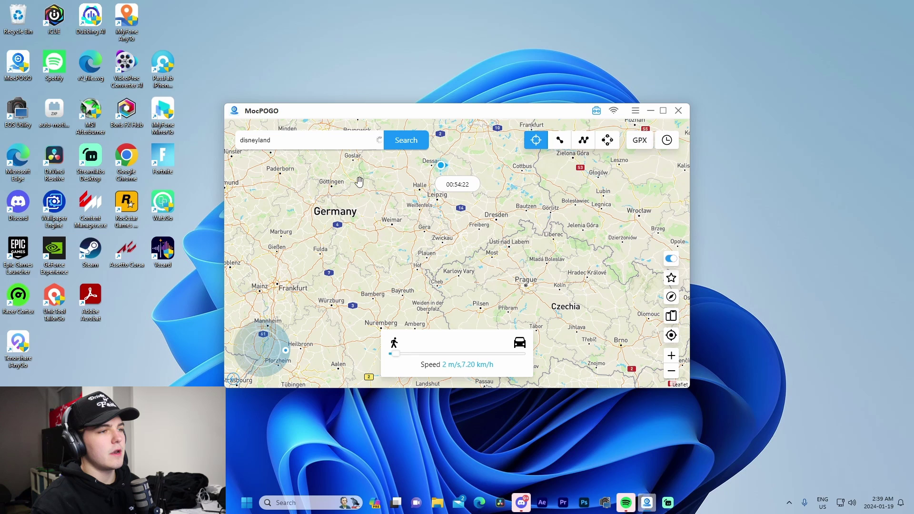
drag(362, 204, 310, 233)
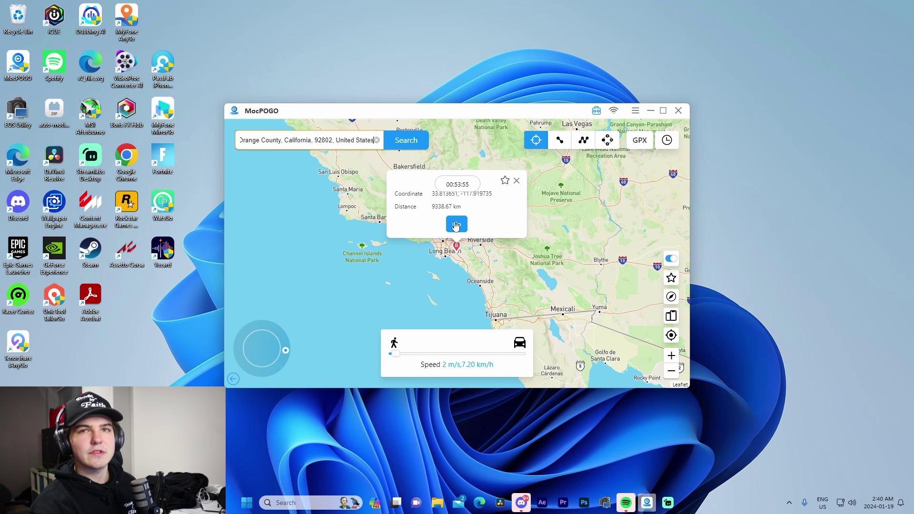
click(456, 224)
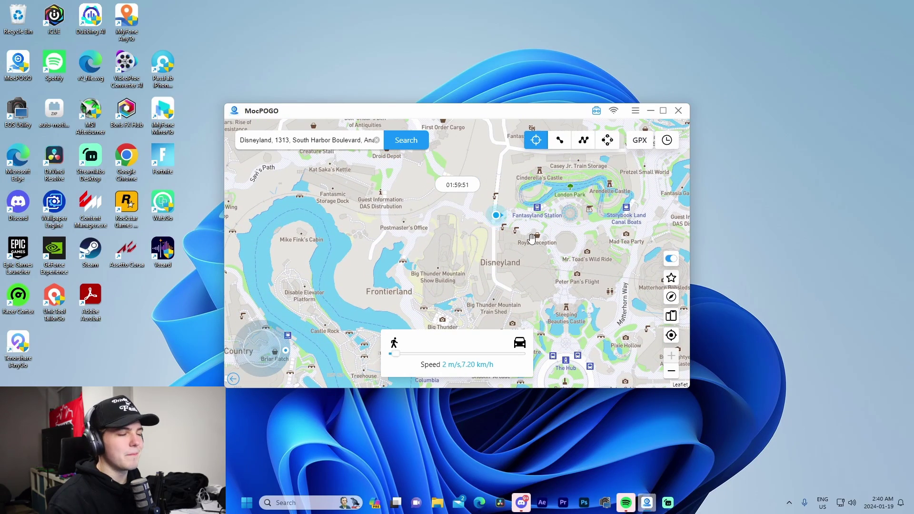
Place spot B in Disneyland in Two-spot mode and start the A-to-B-to-A route
scroll(525, 220, down, 3)
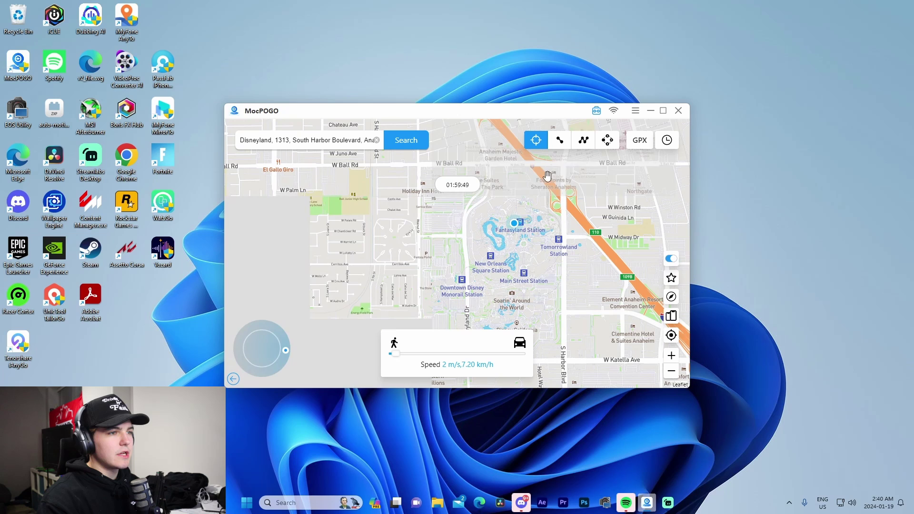
click(560, 150)
drag(552, 310, 373, 239)
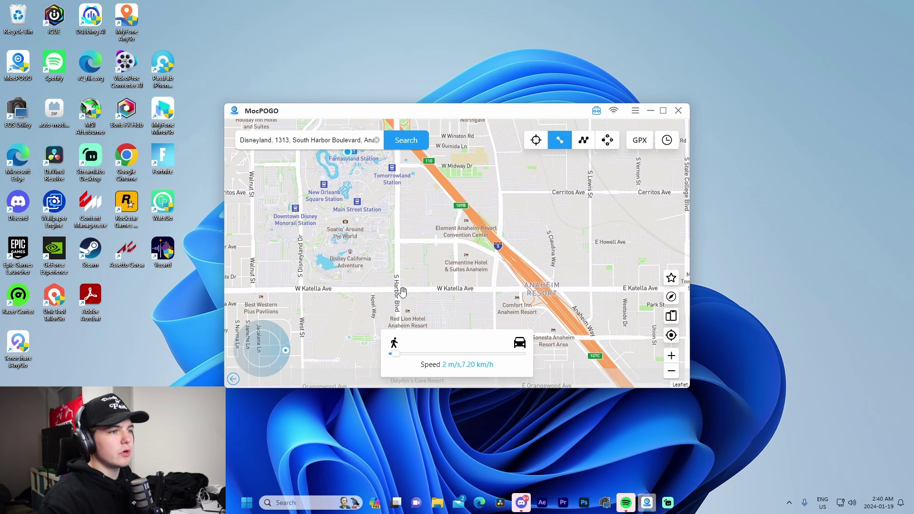
click(422, 225)
click(421, 200)
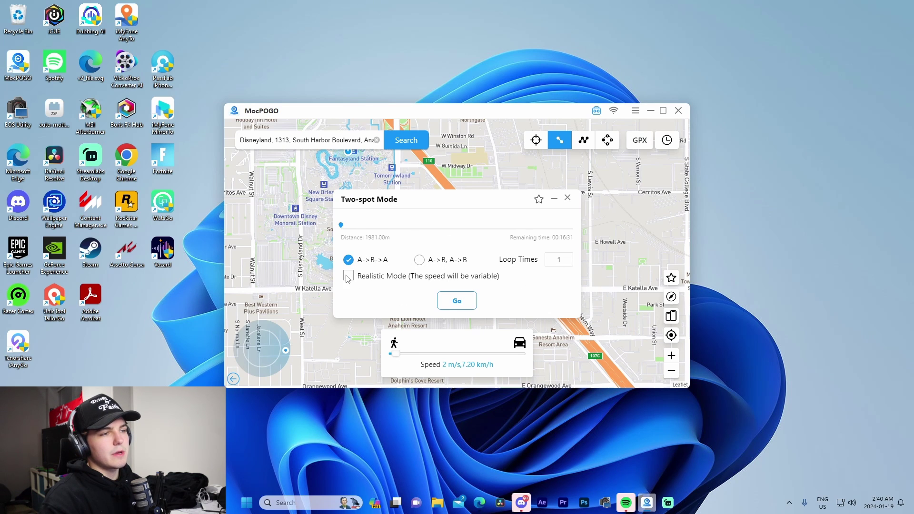
click(456, 300)
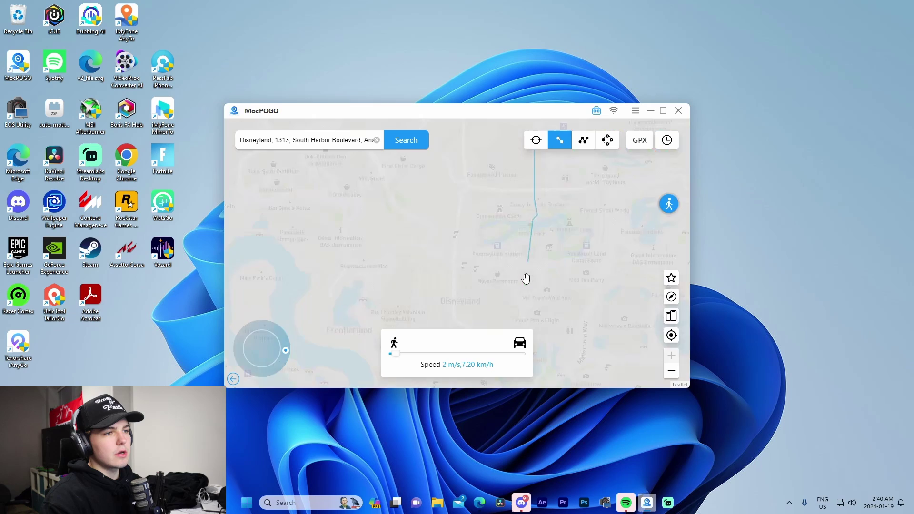
Set the movement speed to 100 km/h, then pause the two-spot route
drag(557, 317, 520, 295)
drag(394, 353, 694, 390)
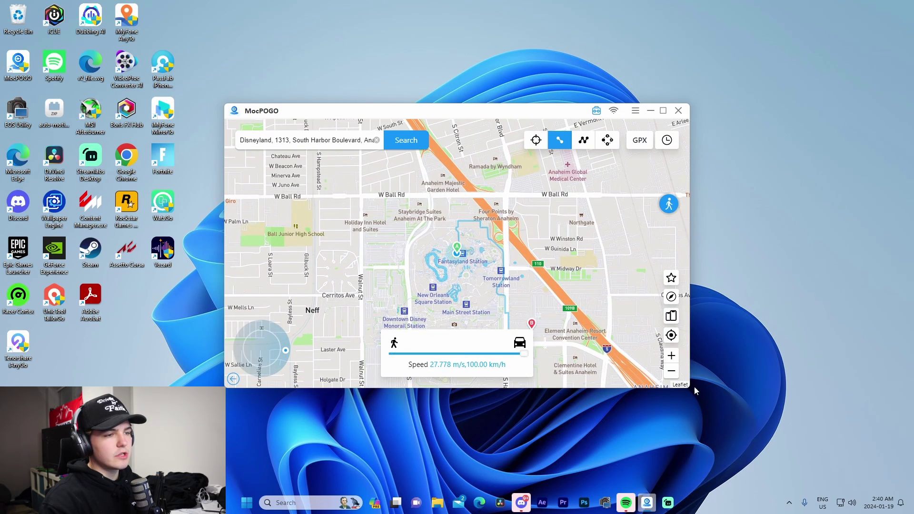
scroll(523, 283, up, 2)
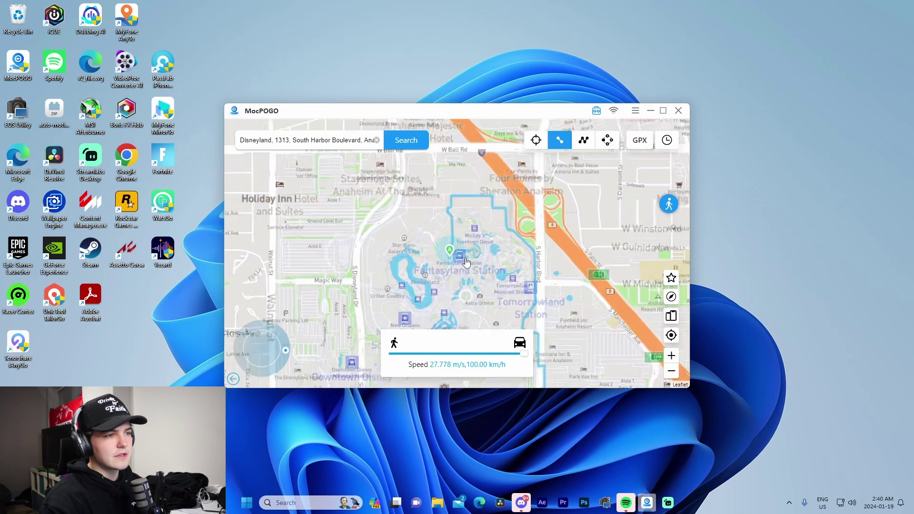
mouse_move(517, 304)
mouse_down()
mouse_move(508, 291)
mouse_move(362, 266)
mouse_move(517, 304)
mouse_move(517, 313)
mouse_up()
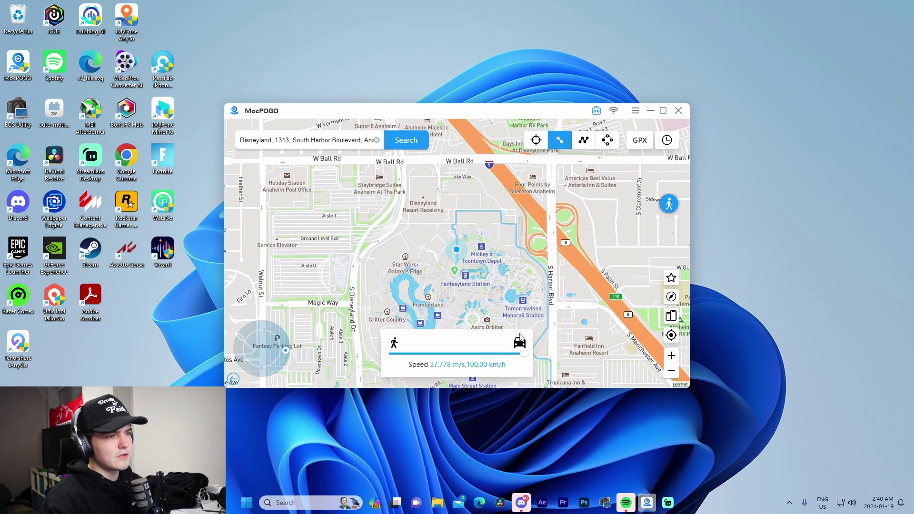
drag(524, 354, 436, 356)
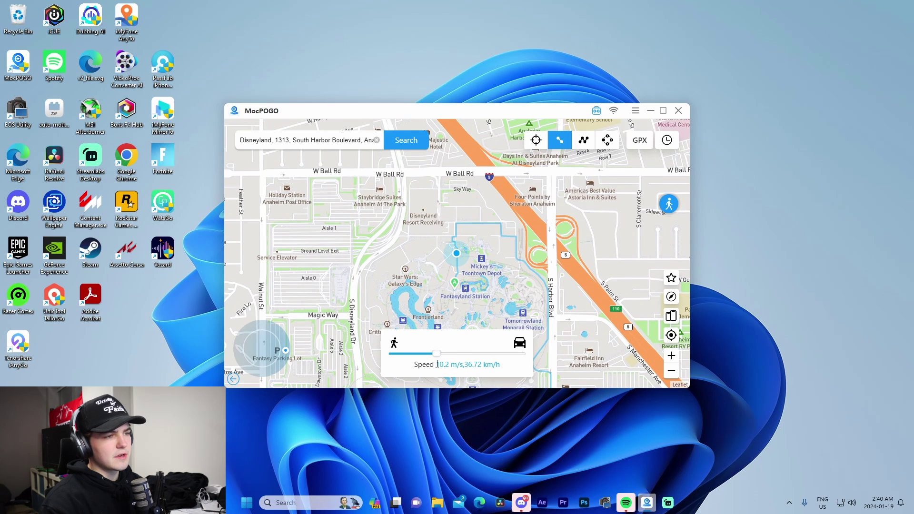
drag(437, 355, 526, 354)
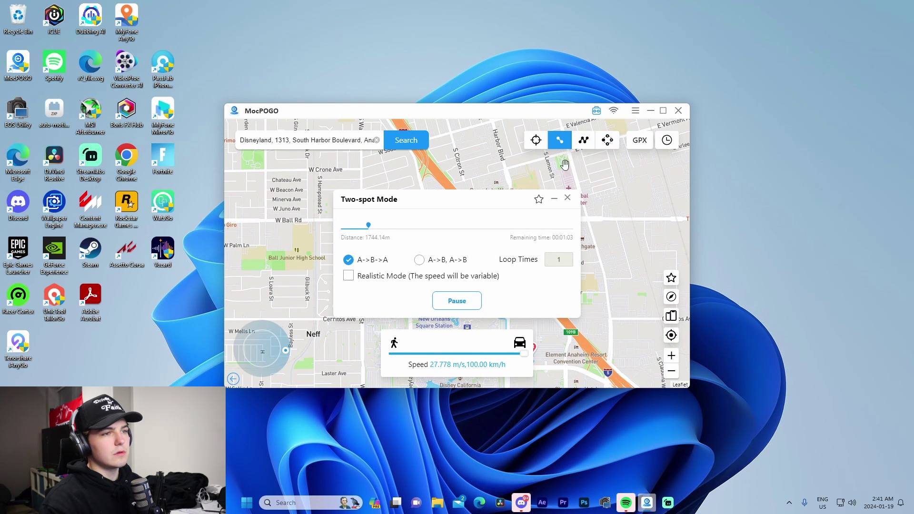
click(559, 143)
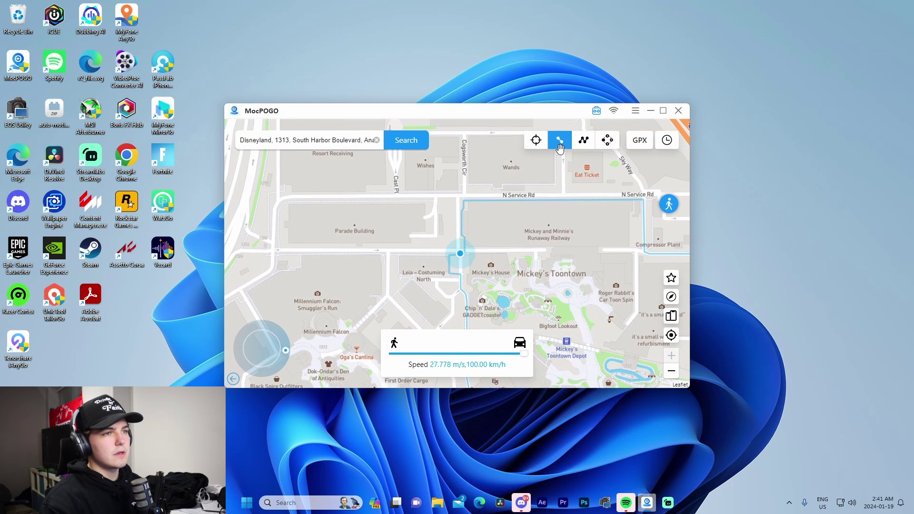
click(560, 143)
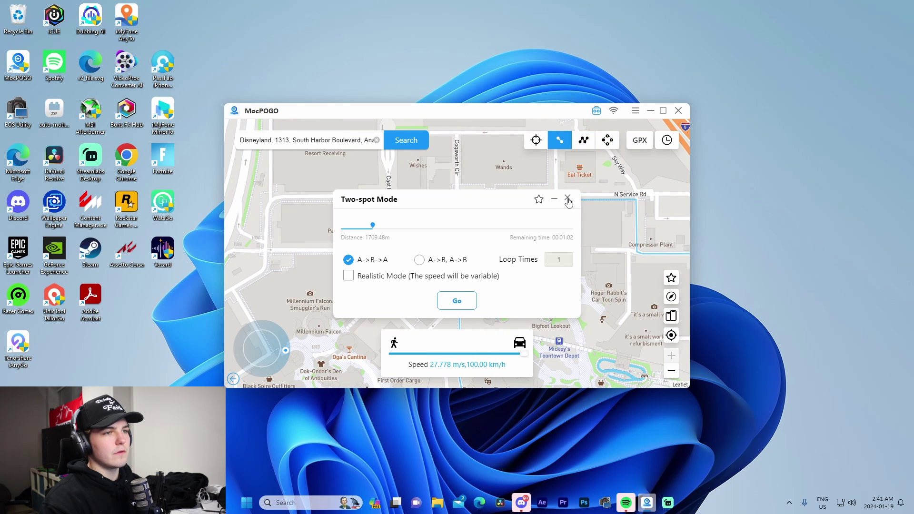
Quit the two-spot route, switch to Multi-spot mode and place the first spot
click(568, 199)
click(467, 275)
click(584, 140)
scroll(480, 296, down, 1)
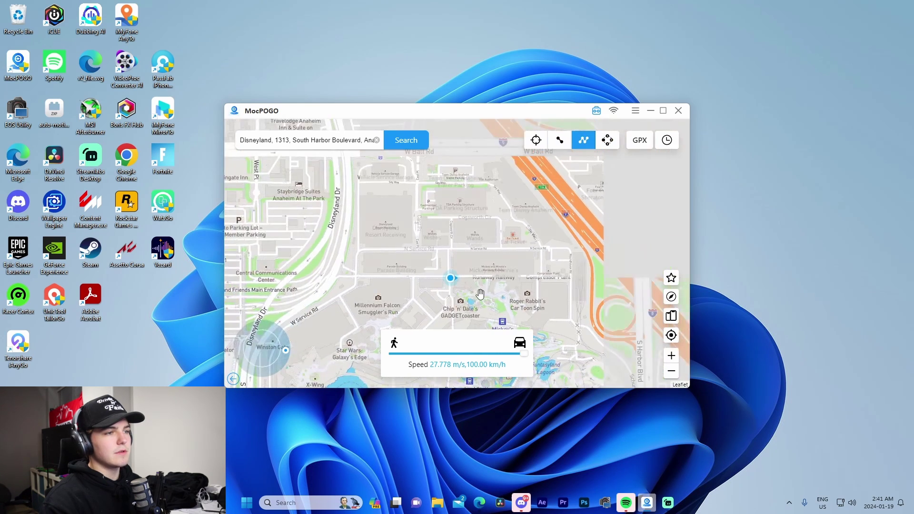
scroll(480, 295, down, 1)
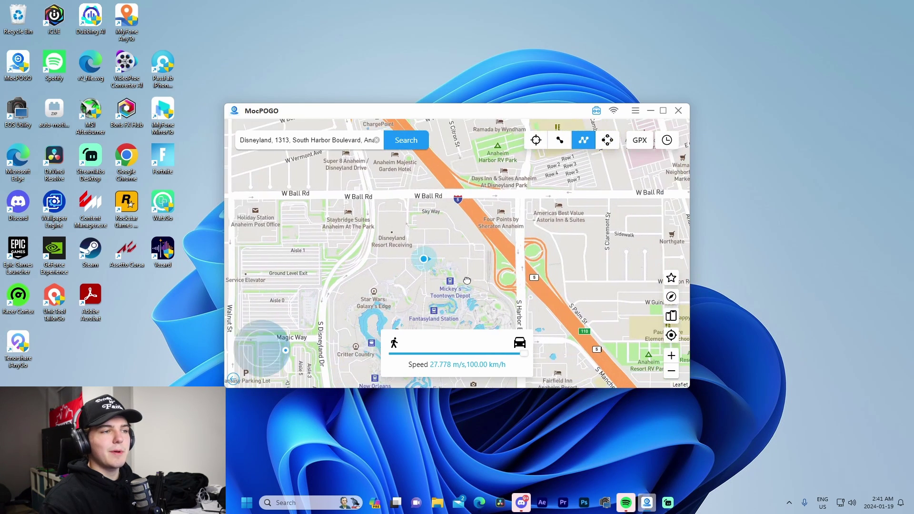
click(429, 239)
click(444, 229)
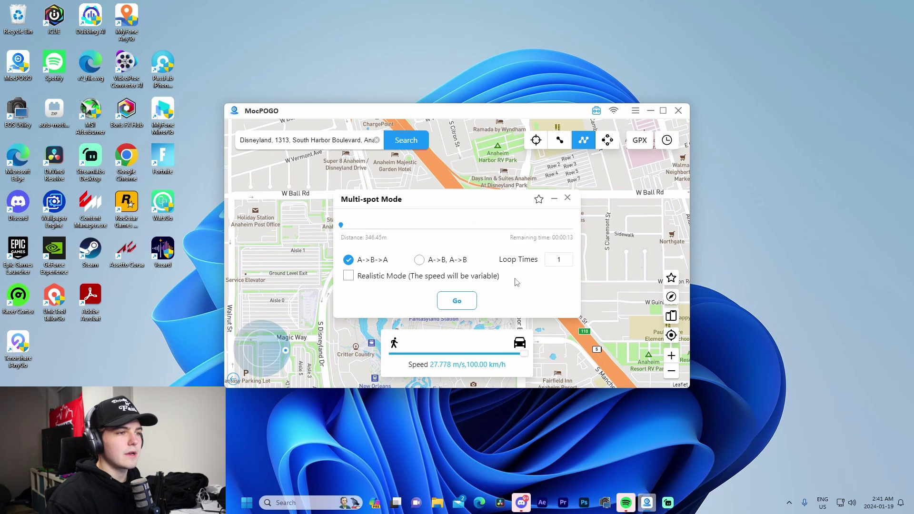
click(567, 198)
Add spots 2, 3 and B near Toontown and start walking the multi-spot route
click(475, 270)
click(437, 278)
click(385, 281)
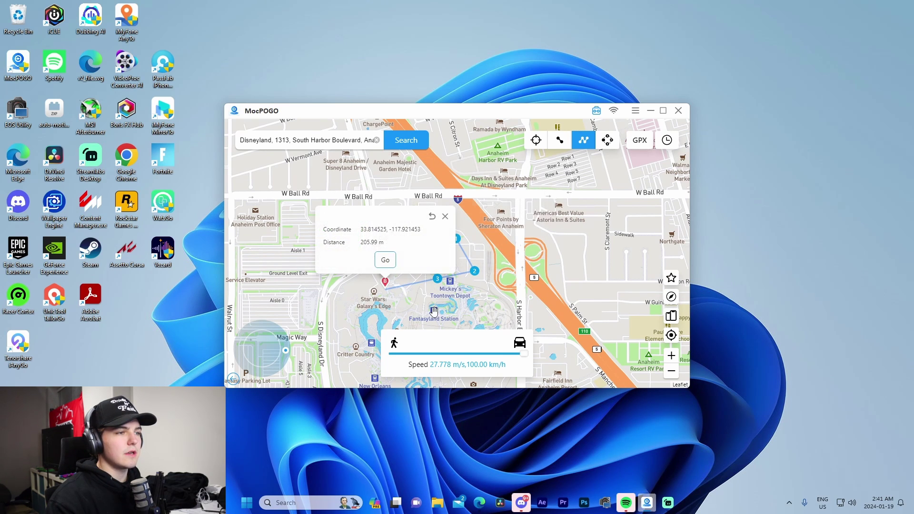
click(385, 259)
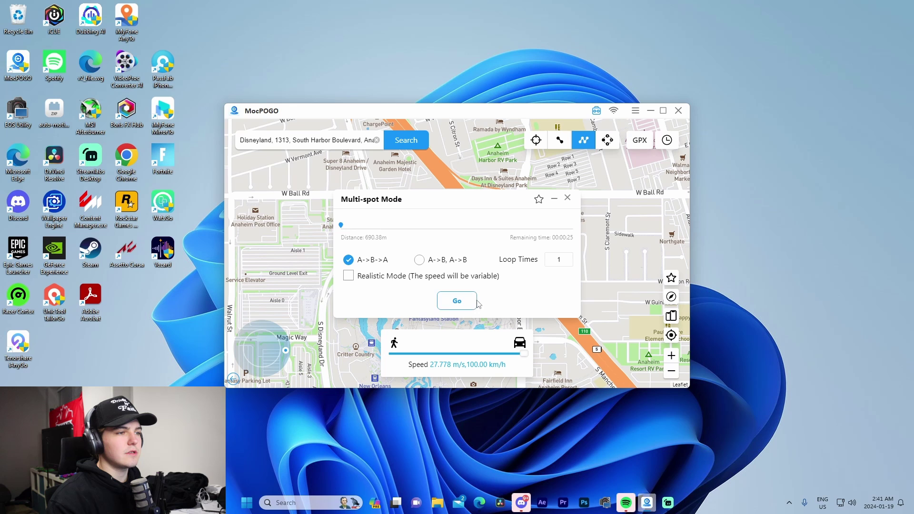
click(440, 300)
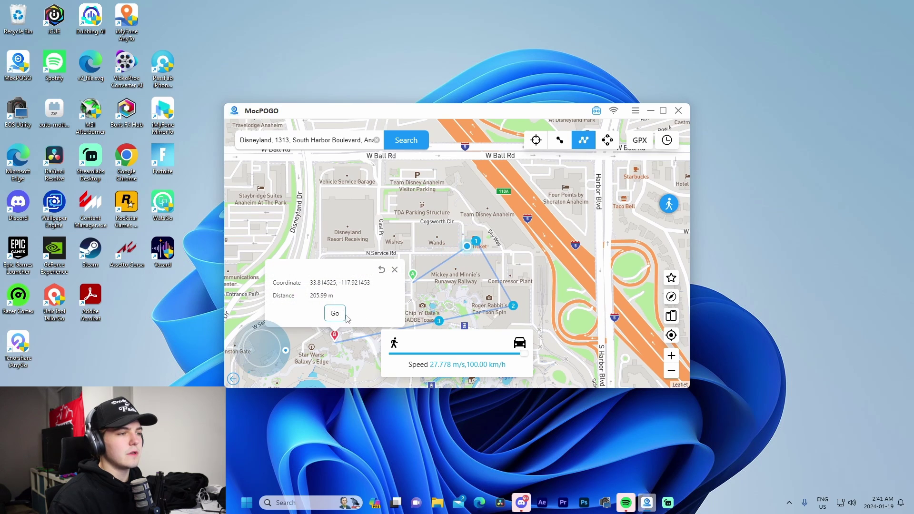
click(345, 318)
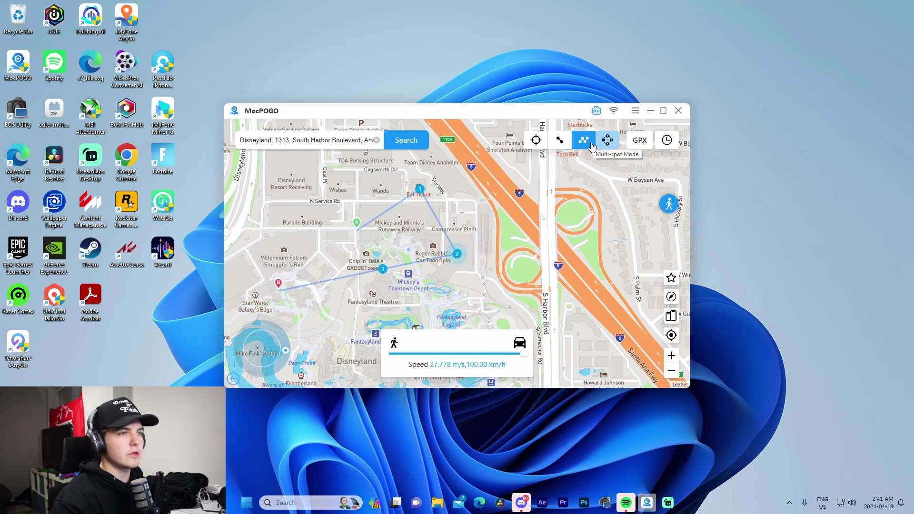
Quit the multi-spot route and switch to Joystick movement mode
click(584, 140)
click(568, 200)
click(467, 279)
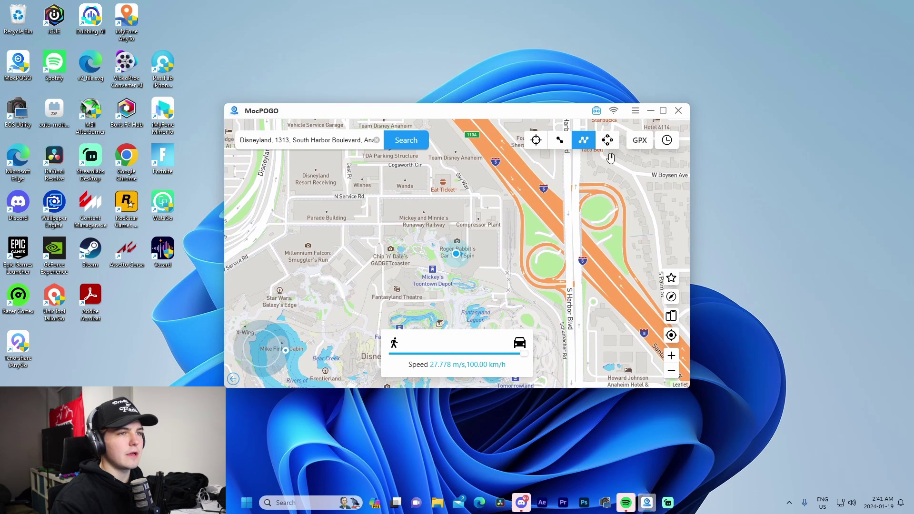
click(607, 140)
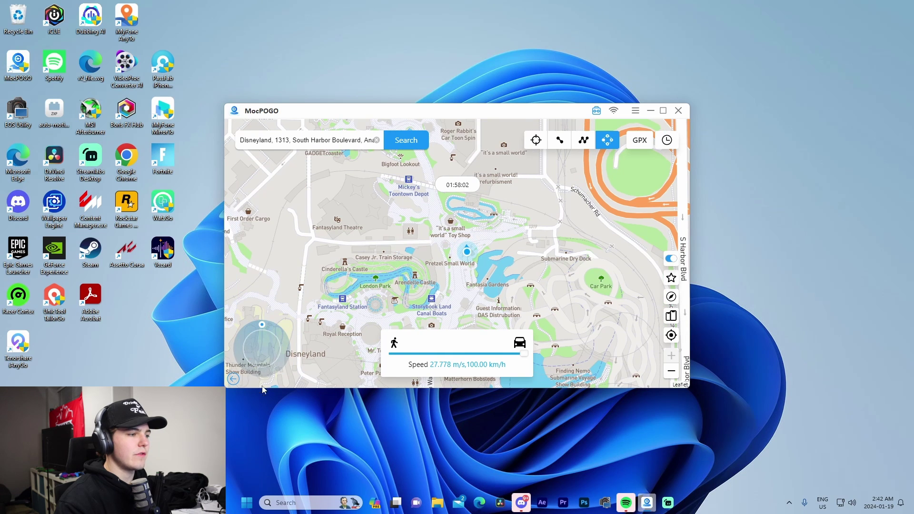
Drive the location with the joystick at 7.2 m/s, north toward Toontown, then south
click(262, 360)
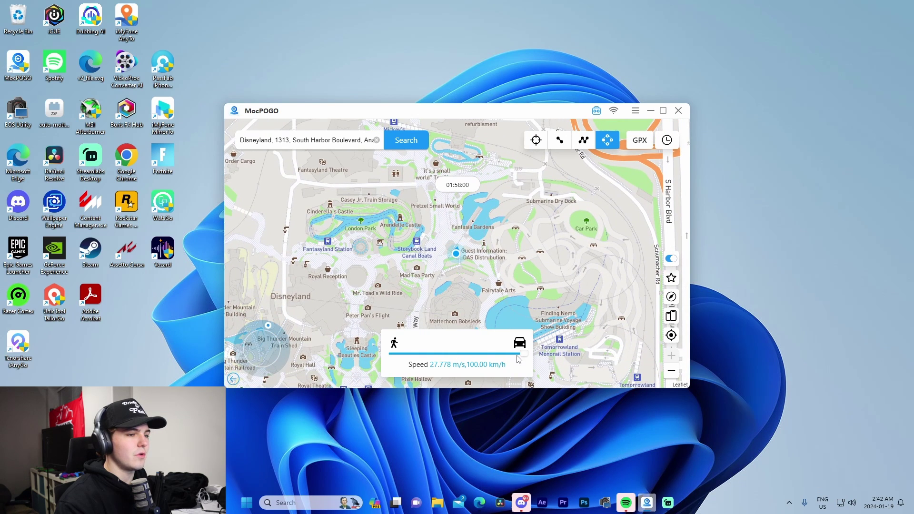
drag(519, 360, 422, 356)
click(262, 336)
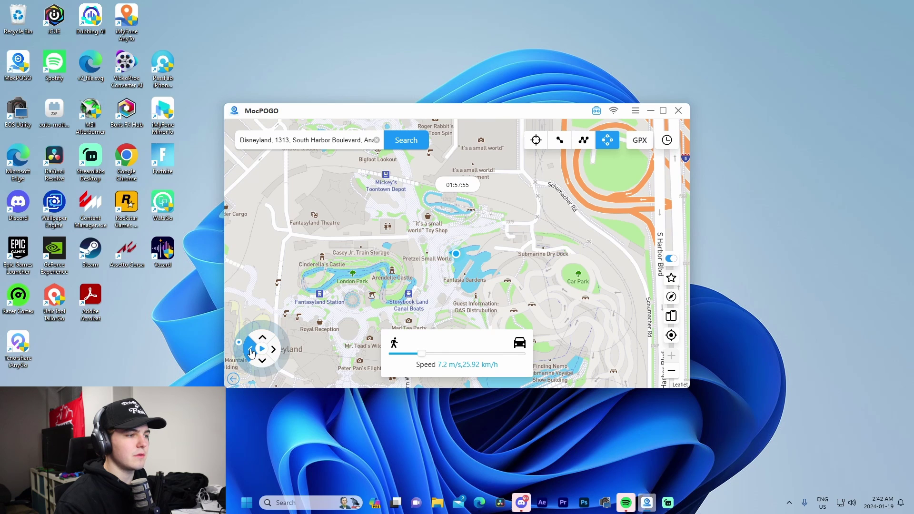
click(262, 351)
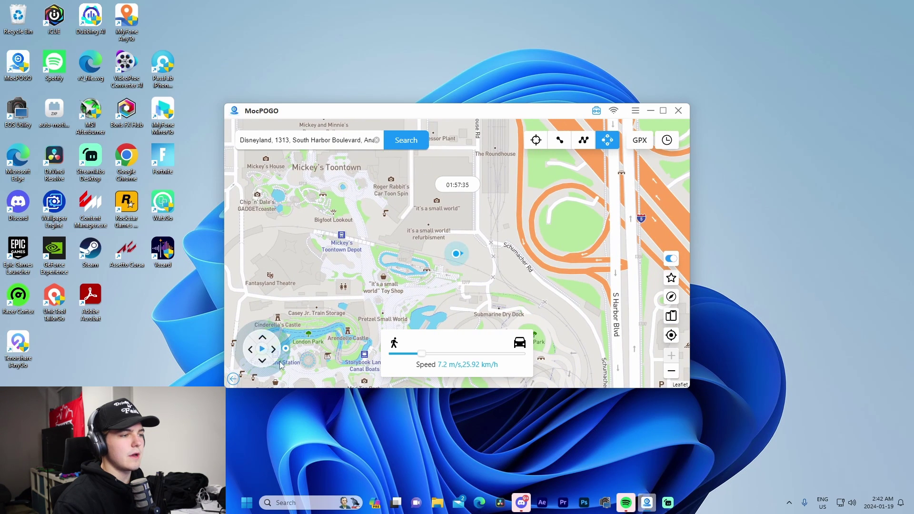
click(262, 360)
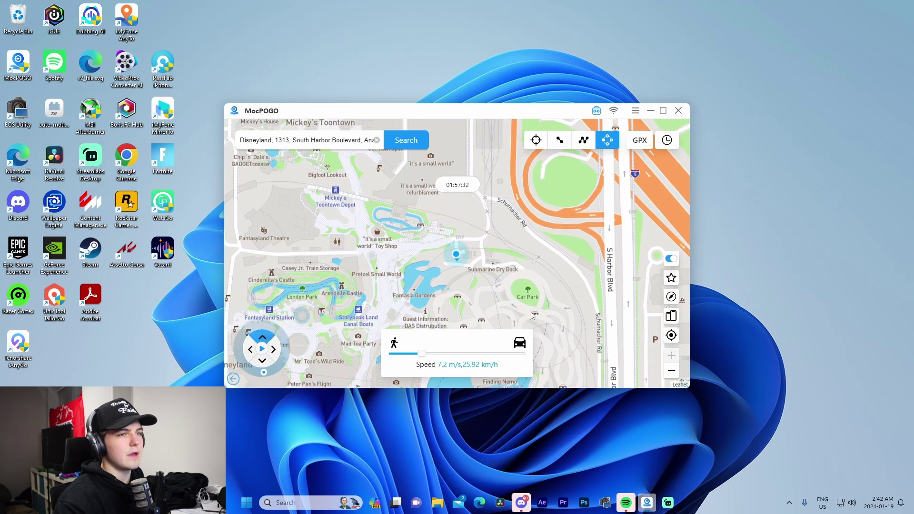